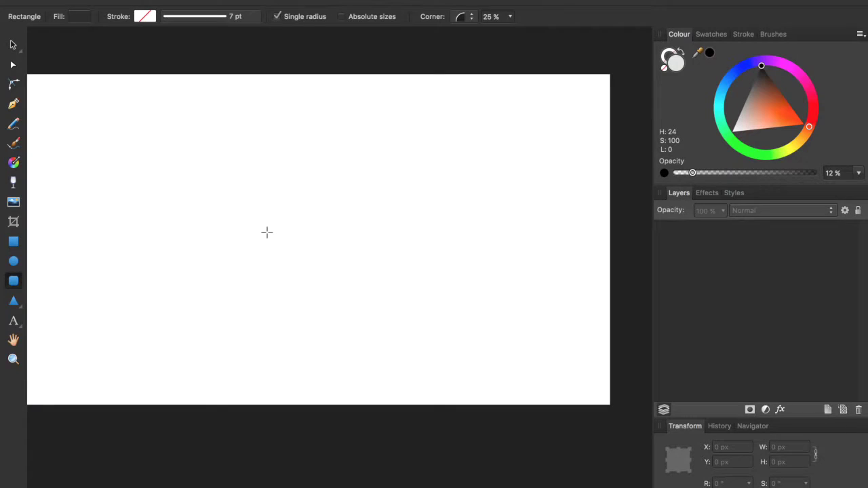
Draw a light grey rounded rectangle, about 163.5 × 231.5 px with 25% corners, at canvas centre.
{"action": "left_click_drag", "start_coordinate": [266, 226], "coordinate": [341, 331]}
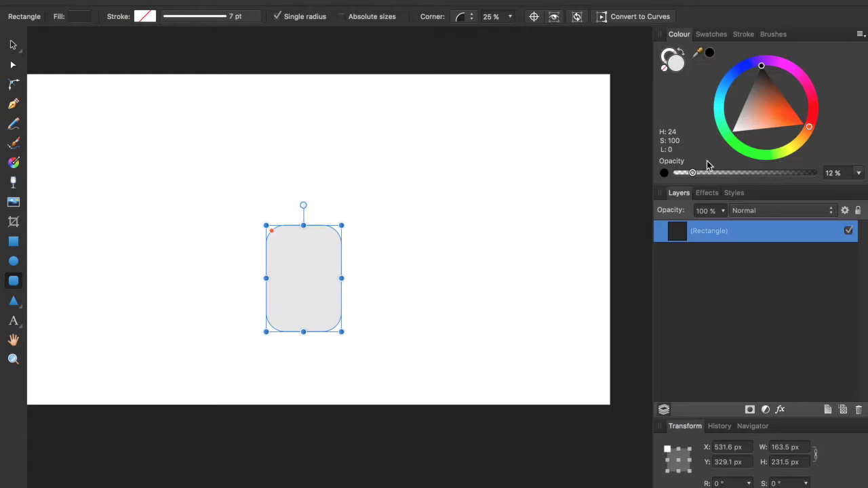
Make the rectangle's fill fully opaque and enlarge it into the machine body.
{"action": "left_click_drag", "start_coordinate": [742, 173], "coordinate": [866, 174]}
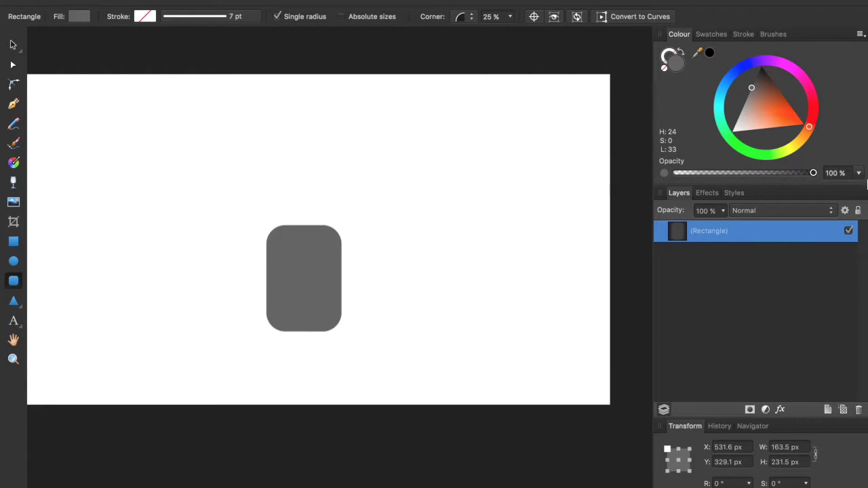
{"action": "left_click_drag", "start_coordinate": [341, 226], "coordinate": [369, 159]}
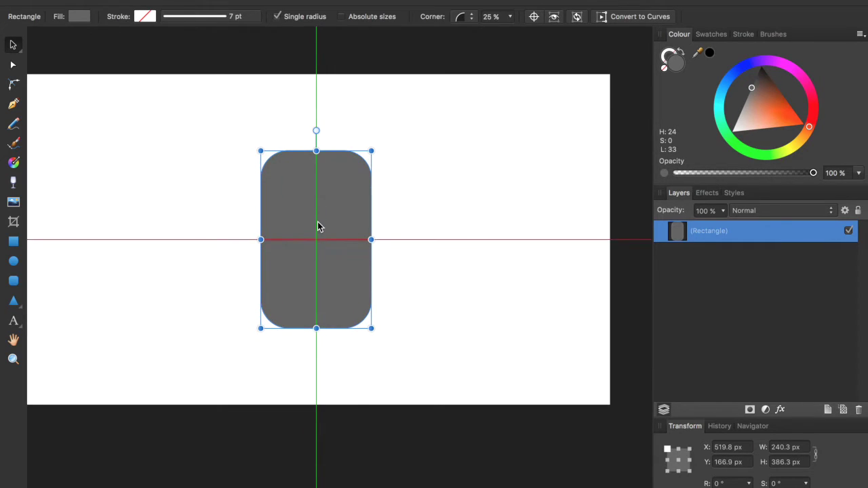
{"action": "key", "text": "Escape"}
{"action": "scroll", "coordinate": [321, 248], "scroll_direction": "up", "scroll_amount": 3}
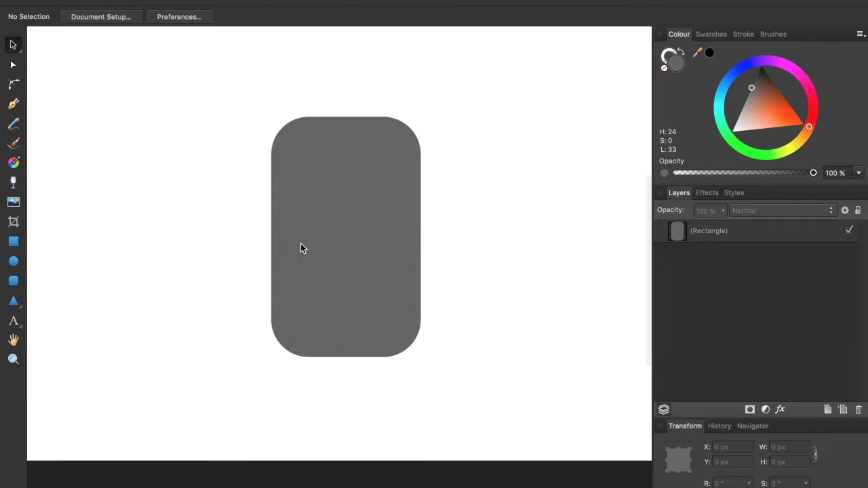
{"action": "left_click", "coordinate": [402, 239]}
Add a light grey inner window, a brown body outline, and a wide top panel copy.
{"action": "left_click_drag", "start_coordinate": [308, 258], "coordinate": [343, 303]}
{"action": "left_click_drag", "start_coordinate": [754, 110], "coordinate": [739, 115]}
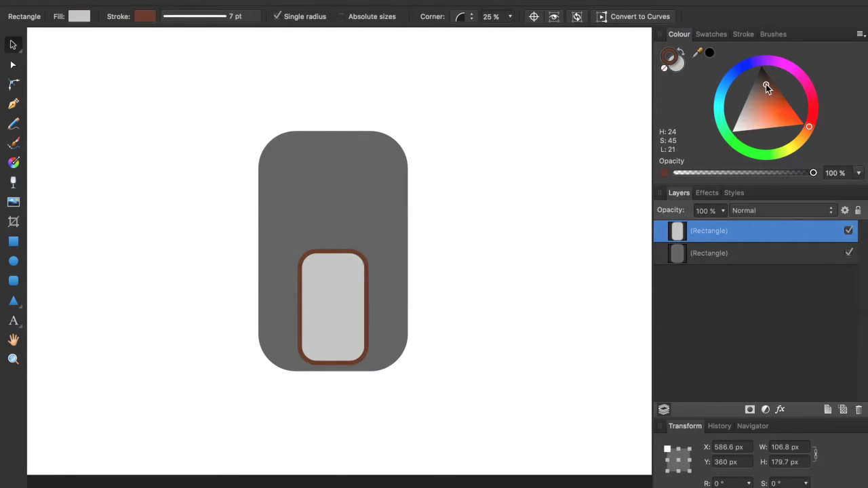
{"action": "left_click", "coordinate": [413, 287]}
{"action": "left_click", "coordinate": [349, 281]}
{"action": "left_click_drag", "start_coordinate": [349, 281], "coordinate": [346, 156]}
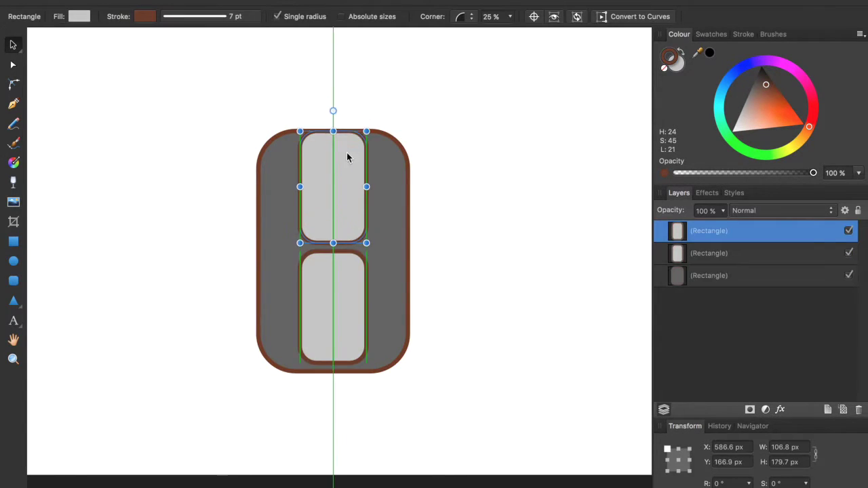
{"action": "left_click_drag", "start_coordinate": [258, 173], "coordinate": [259, 172]}
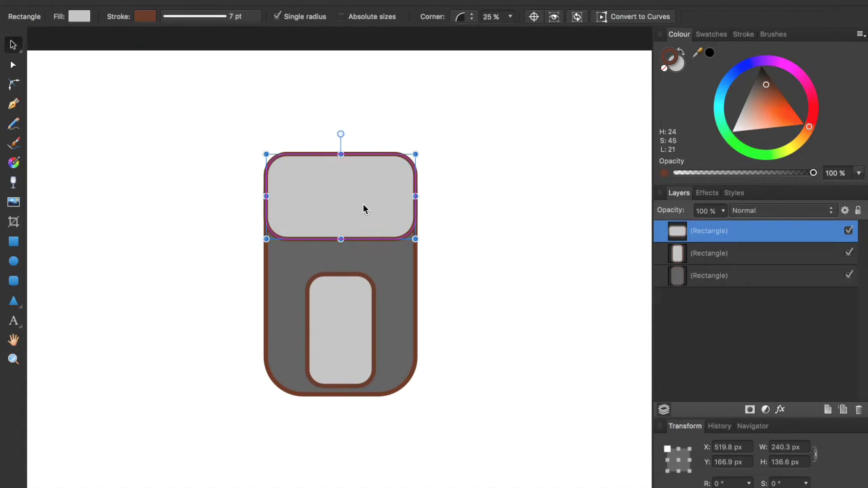
Round the top strip's upper corners and darken its fill to dark grey.
{"action": "scroll", "coordinate": [341, 163], "scroll_direction": "up", "scroll_amount": 3}
{"action": "key", "text": "c"}
{"action": "left_click_drag", "start_coordinate": [155, 101], "coordinate": [276, 151]}
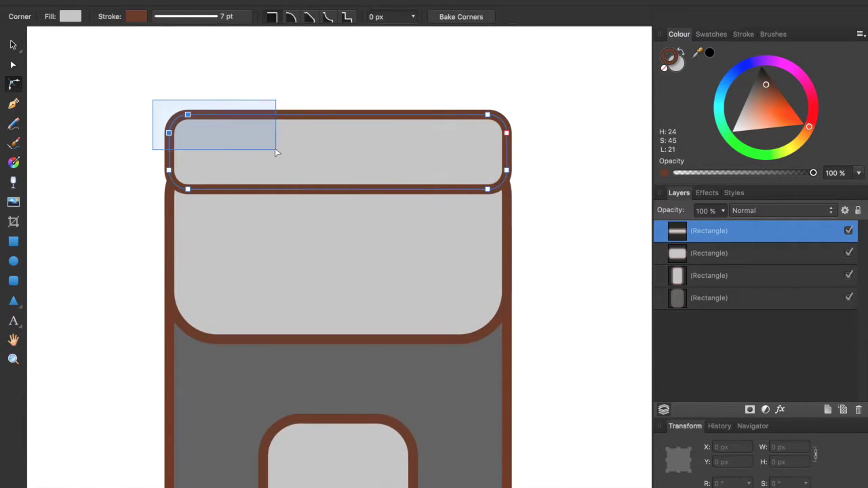
{"action": "left_click", "coordinate": [412, 16]}
{"action": "left_click", "coordinate": [137, 107]}
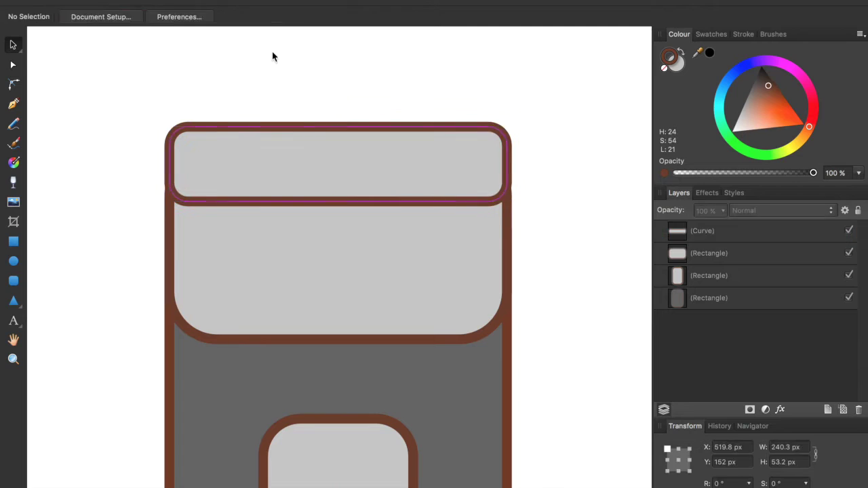
{"action": "key", "text": "v"}
{"action": "left_click_drag", "start_coordinate": [755, 86], "coordinate": [750, 82]}
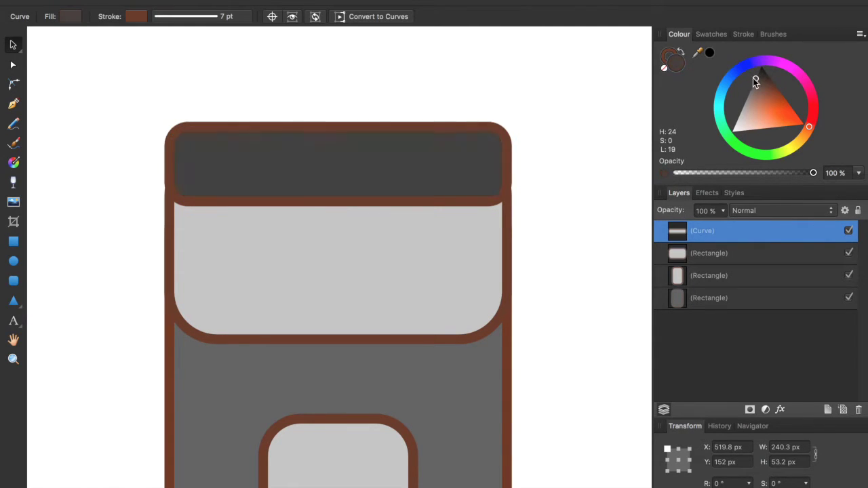
{"action": "left_click", "coordinate": [589, 181]}
{"action": "scroll", "coordinate": [589, 180], "scroll_direction": "down", "scroll_amount": 2}
{"action": "scroll", "coordinate": [438, 225], "scroll_direction": "down", "scroll_amount": 2}
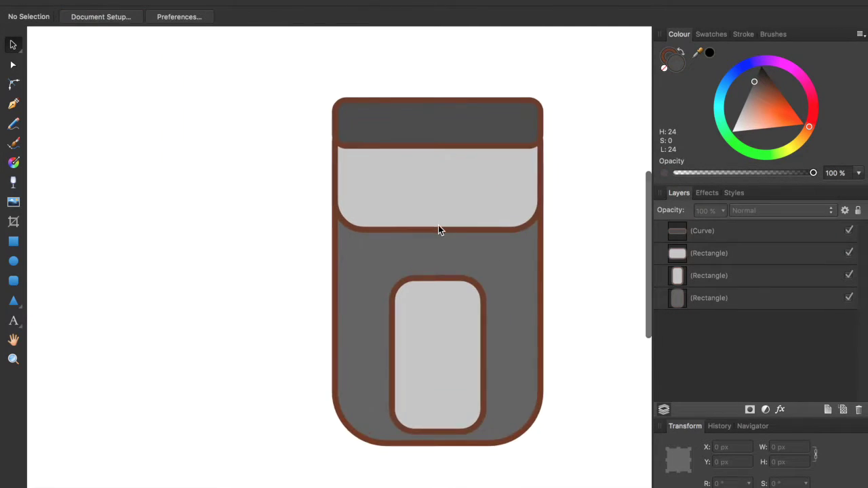
Duplicate the lower window into a small, slightly tinted tab under the top panel.
{"action": "scroll", "coordinate": [418, 360], "scroll_direction": "up", "scroll_amount": 3}
{"action": "left_click", "coordinate": [418, 360]}
{"action": "mouse_move", "coordinate": [418, 360]}
{"action": "left_mouse_down"}
{"action": "mouse_move", "coordinate": [436, 415]}
{"action": "mouse_move", "coordinate": [444, 254]}
{"action": "left_mouse_up"}
{"action": "left_click_drag", "start_coordinate": [437, 322], "coordinate": [437, 251]}
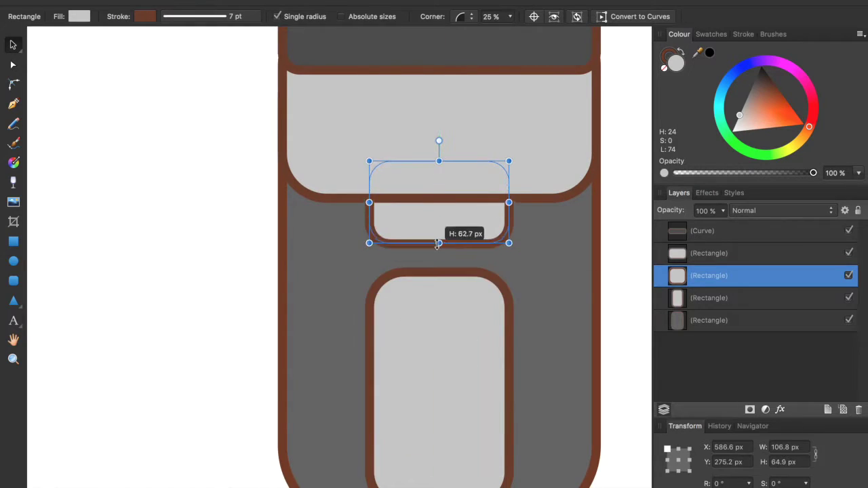
{"action": "left_click", "coordinate": [744, 112]}
{"action": "scroll", "coordinate": [554, 290], "scroll_direction": "down", "scroll_amount": 2}
{"action": "scroll", "coordinate": [554, 290], "scroll_direction": "down", "scroll_amount": 1}
Copy the body behind everything, widen it past the body and lighten its grey fill.
{"action": "left_click", "coordinate": [276, 246]}
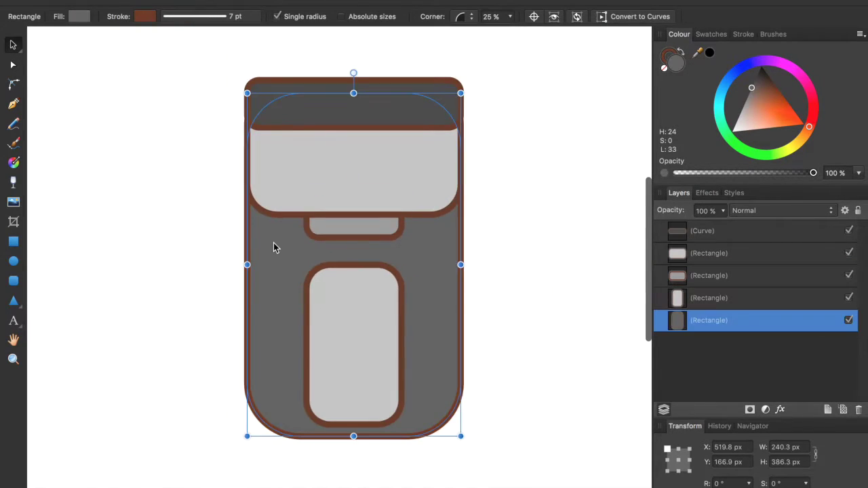
{"action": "key", "text": "ctrl+j"}
{"action": "left_click_drag", "start_coordinate": [246, 263], "coordinate": [237, 264]}
{"action": "left_click_drag", "start_coordinate": [462, 264], "coordinate": [479, 264]}
{"action": "left_click", "coordinate": [721, 344]}
{"action": "key", "text": "ctrl+d"}
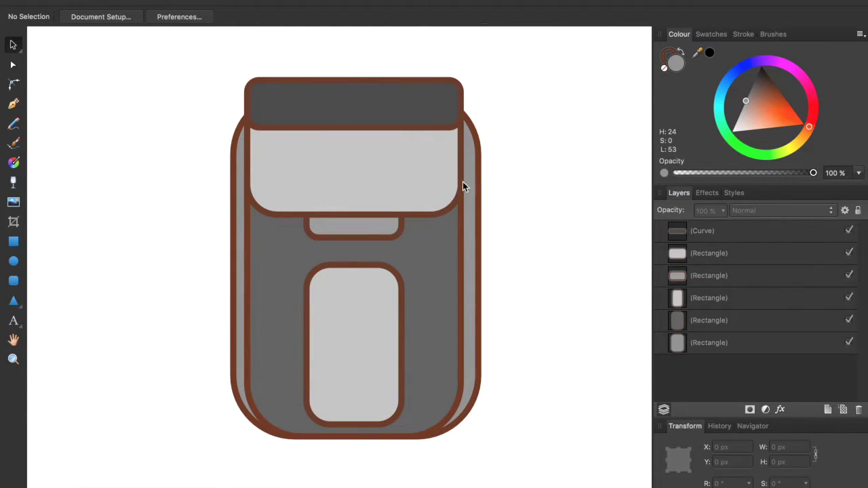
Raise the back shell's top edge and make its corners nearly square at 2%.
{"action": "left_click", "coordinate": [463, 187]}
{"action": "left_click_drag", "start_coordinate": [355, 112], "coordinate": [356, 80]}
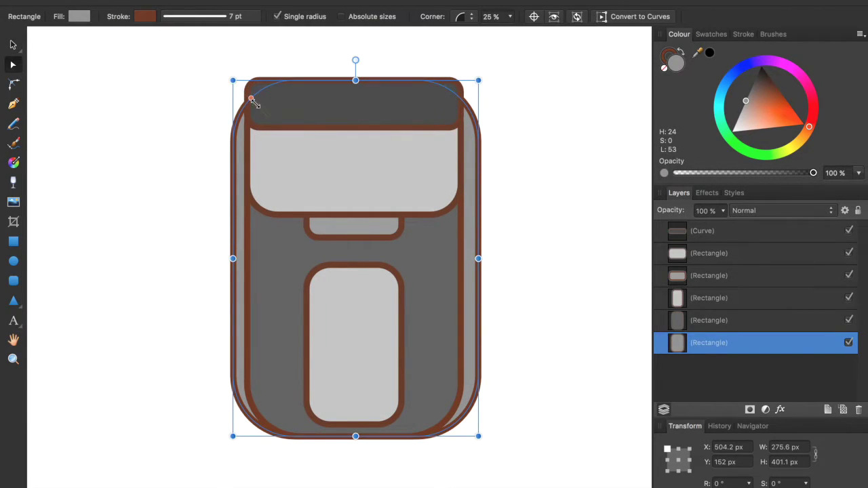
{"action": "left_click_drag", "start_coordinate": [252, 100], "coordinate": [232, 81]}
{"action": "key", "text": "ctrl+d"}
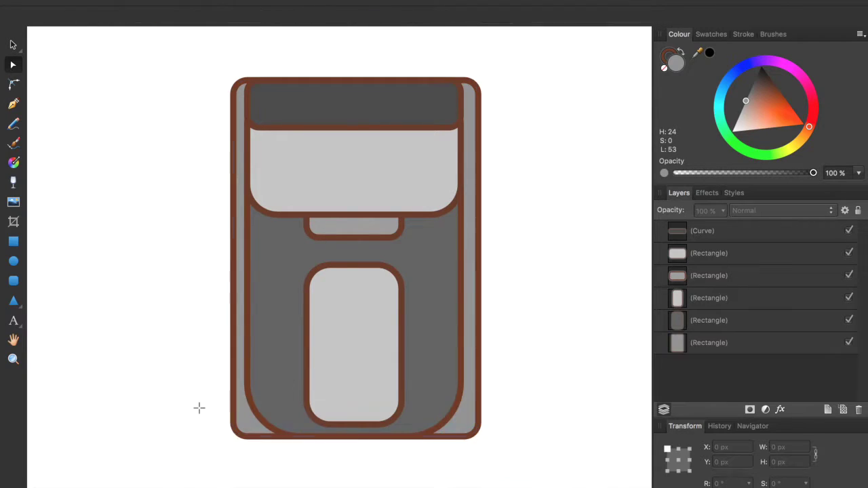
{"action": "left_click", "coordinate": [329, 320]}
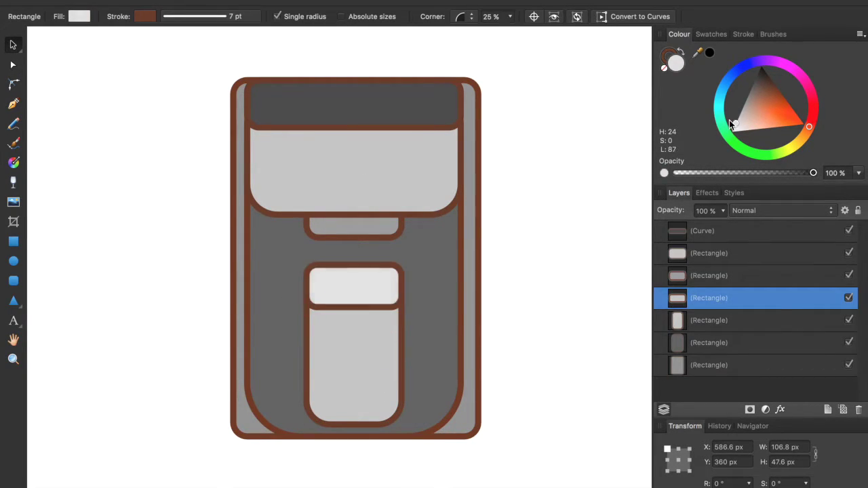
Place the spout behind the tab and lower the window's top edge.
{"action": "key", "text": "ctrl+d"}
{"action": "scroll", "coordinate": [346, 289], "scroll_direction": "up", "scroll_amount": 3}
{"action": "left_click", "coordinate": [353, 146]}
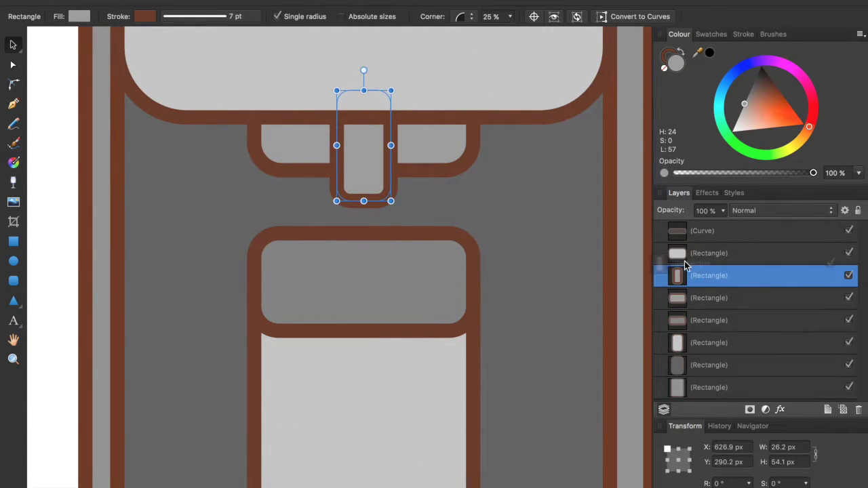
{"action": "left_click_drag", "start_coordinate": [685, 264], "coordinate": [682, 310]}
{"action": "left_click", "coordinate": [368, 217]}
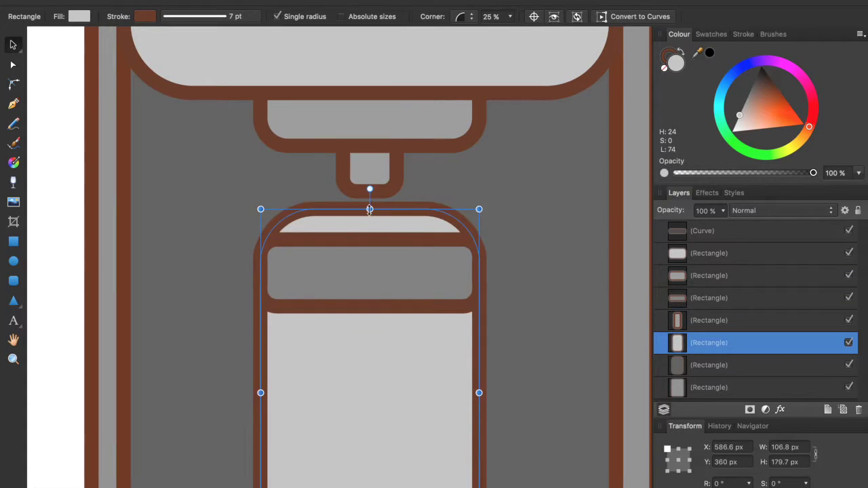
{"action": "left_click_drag", "start_coordinate": [362, 306], "coordinate": [379, 353]}
Fill the cup a muted pink and round its bottom corners.
{"action": "scroll", "coordinate": [509, 308], "scroll_direction": "down", "scroll_amount": 2}
{"action": "left_click", "coordinate": [438, 319]}
{"action": "left_click_drag", "start_coordinate": [809, 127], "coordinate": [804, 87]}
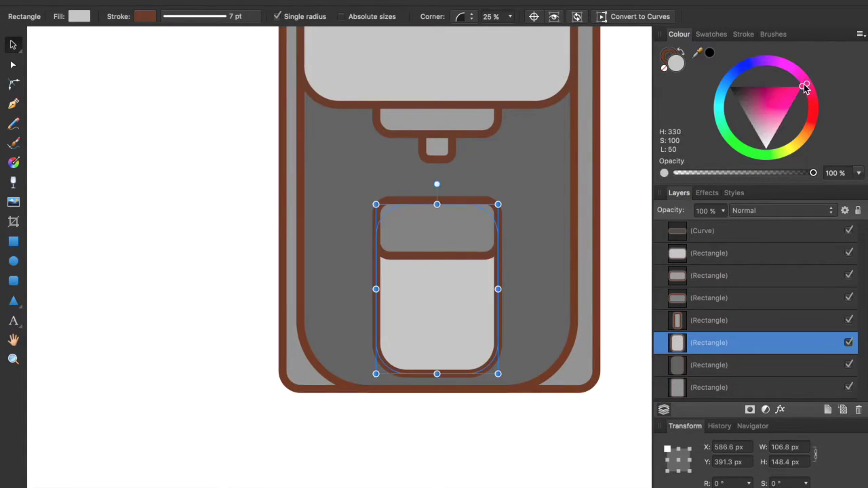
{"action": "left_click", "coordinate": [768, 103]}
{"action": "scroll", "coordinate": [434, 279], "scroll_direction": "up", "scroll_amount": 2}
{"action": "scroll", "coordinate": [434, 280], "scroll_direction": "down", "scroll_amount": 2}
{"action": "scroll", "coordinate": [546, 196], "scroll_direction": "up", "scroll_amount": 2}
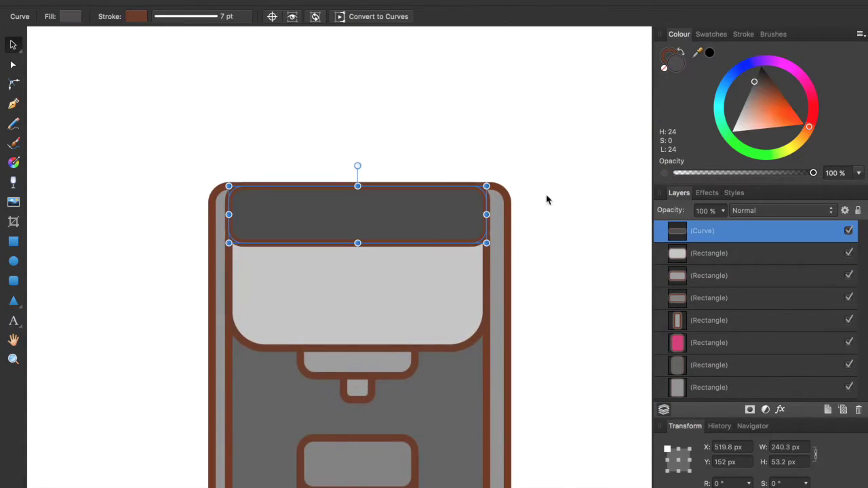
{"action": "left_click", "coordinate": [387, 353]}
{"action": "key", "text": "c"}
{"action": "left_click", "coordinate": [442, 404]}
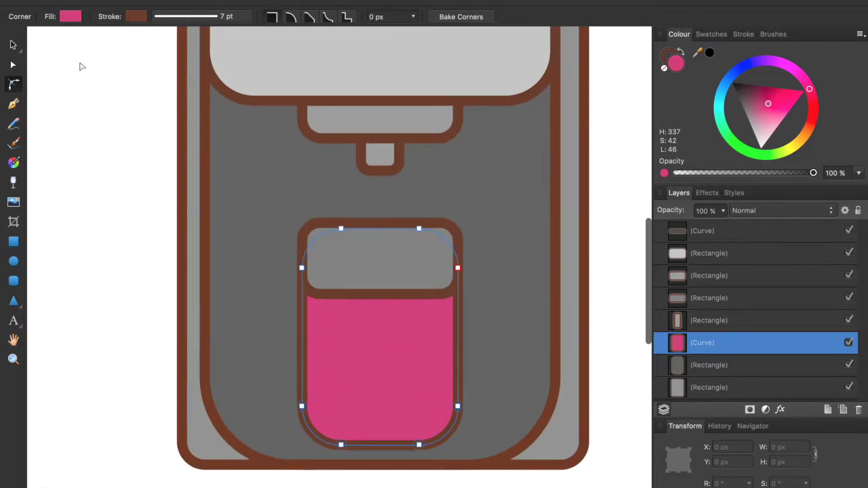
{"action": "key", "text": "v"}
{"action": "left_click", "coordinate": [330, 349], "text": "shift"}
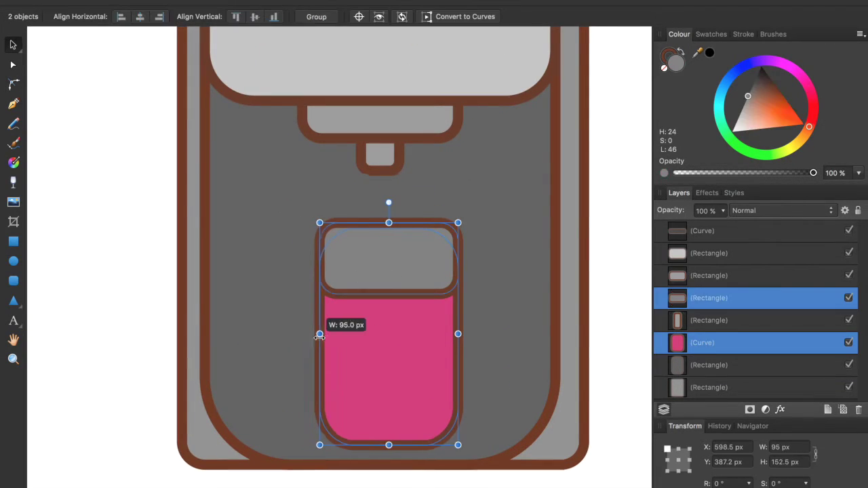
{"action": "scroll", "coordinate": [329, 348], "scroll_direction": "down", "scroll_amount": 2}
Move the dark strip to the base behind the cup and add a lighter copy just above.
{"action": "scroll", "coordinate": [335, 49], "scroll_direction": "up", "scroll_amount": 2}
{"action": "left_click", "coordinate": [335, 49]}
{"action": "left_click_drag", "start_coordinate": [335, 48], "coordinate": [335, 414]}
{"action": "left_click_drag", "start_coordinate": [702, 230], "coordinate": [698, 346]}
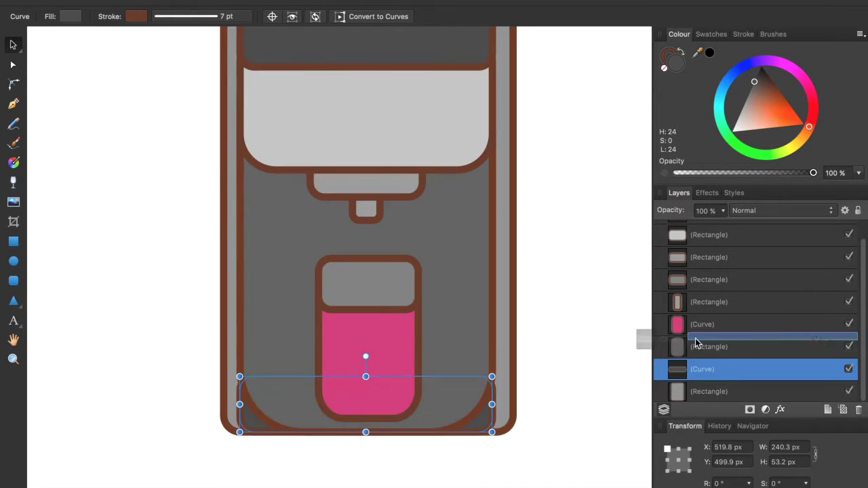
{"action": "scroll", "coordinate": [507, 354], "scroll_direction": "down", "scroll_amount": 1}
{"action": "scroll", "coordinate": [245, 339], "scroll_direction": "up", "scroll_amount": 2}
{"action": "left_click_drag", "start_coordinate": [371, 364], "coordinate": [379, 316]}
{"action": "scroll", "coordinate": [242, 348], "scroll_direction": "up", "scroll_amount": 2}
{"action": "scroll", "coordinate": [242, 349], "scroll_direction": "up", "scroll_amount": 2}
{"action": "left_click", "coordinate": [751, 87]}
{"action": "scroll", "coordinate": [430, 228], "scroll_direction": "down", "scroll_amount": 3}
{"action": "scroll", "coordinate": [404, 252], "scroll_direction": "down", "scroll_amount": 2}
{"action": "key", "text": "Escape"}
{"action": "scroll", "coordinate": [341, 219], "scroll_direction": "up", "scroll_amount": 3}
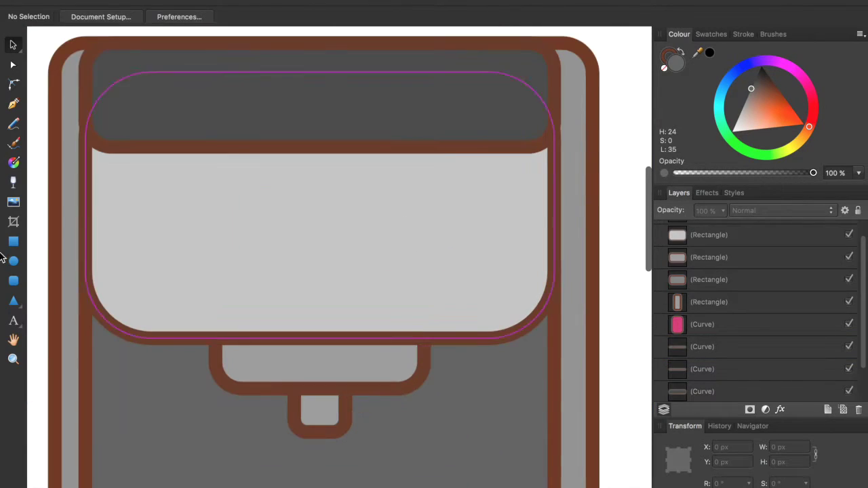
Draw a 43 px circle on the light panel.
{"action": "key", "text": "e"}
{"action": "left_click_drag", "start_coordinate": [294, 191], "coordinate": [378, 275]}
{"action": "left_click", "coordinate": [786, 461]}
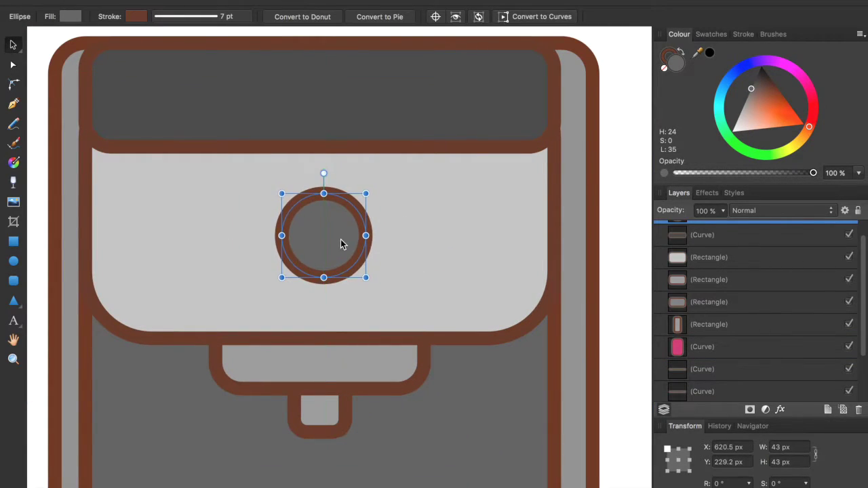
Centre the 43 px button horizontally and add smaller knob circles on its left and right.
{"action": "left_click_drag", "start_coordinate": [340, 233], "coordinate": [339, 233]}
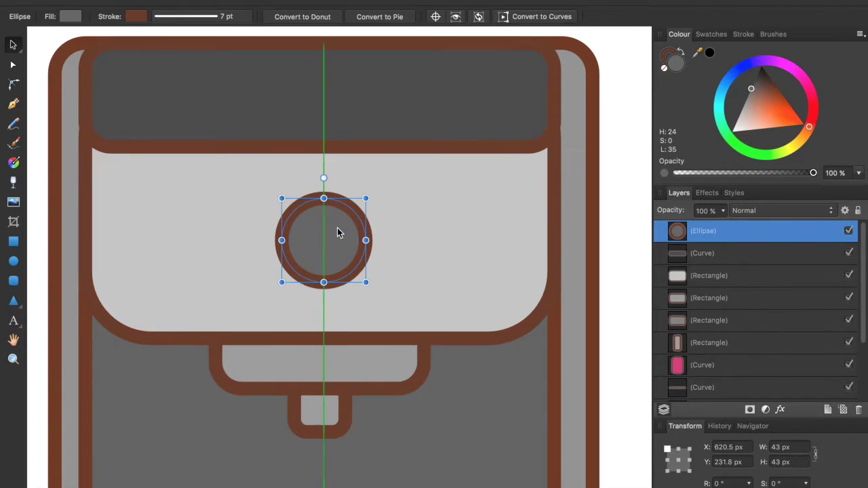
{"action": "left_click_drag", "start_coordinate": [307, 230], "coordinate": [212, 261]}
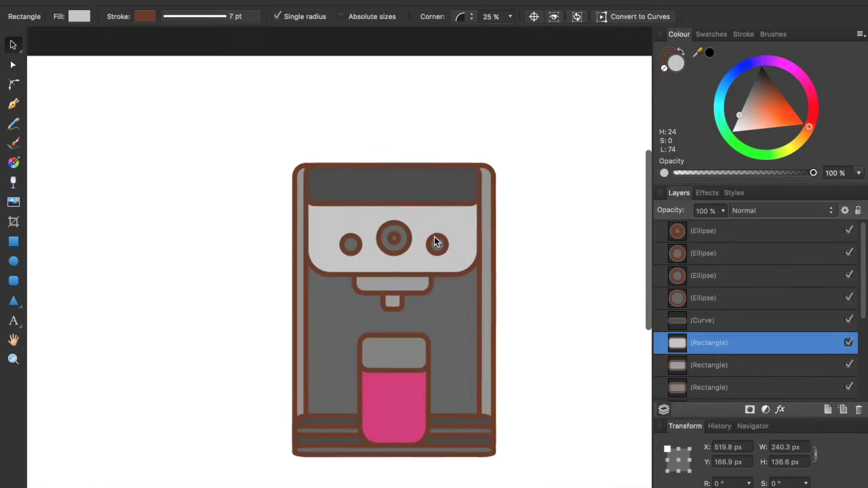
Pen-draw a shadow over the body's right side, clipped inside the body at 15% opacity.
{"action": "key", "text": "p"}
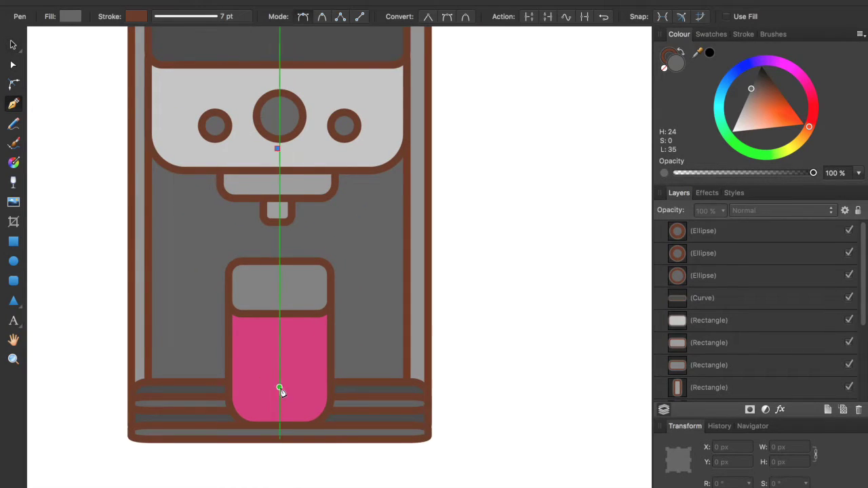
{"action": "left_click", "coordinate": [277, 147]}
{"action": "left_click", "coordinate": [468, 97]}
{"action": "left_click", "coordinate": [502, 388]}
{"action": "left_click", "coordinate": [278, 387]}
{"action": "left_click_drag", "start_coordinate": [705, 230], "coordinate": [709, 369]}
{"action": "left_click", "coordinate": [696, 172]}
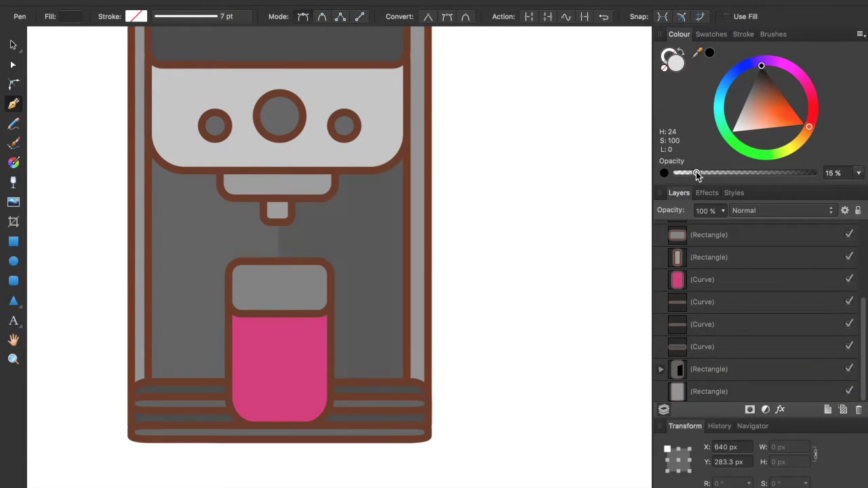
Finish the upper-body shadow, clip it into the body and fade it to about 12%.
{"action": "scroll", "coordinate": [246, 109], "scroll_direction": "up", "scroll_amount": 2}
{"action": "left_click", "coordinate": [284, 124]}
{"action": "left_click_drag", "start_coordinate": [705, 389], "coordinate": [727, 237]}
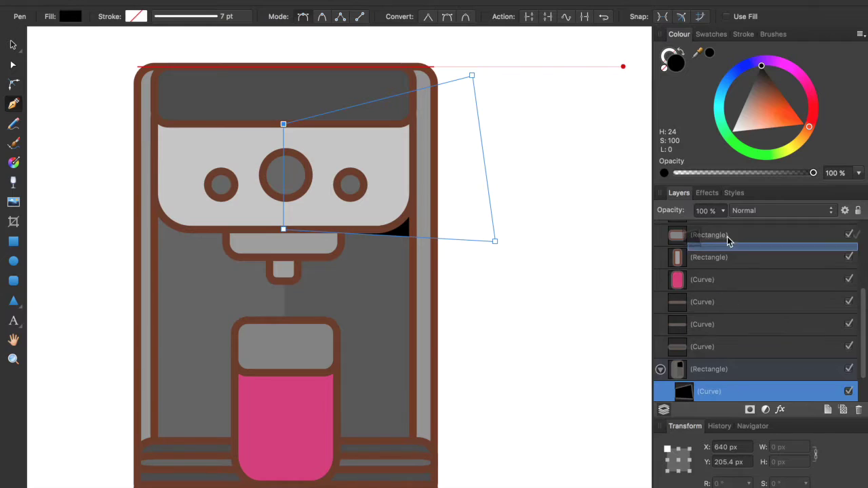
{"action": "left_click", "coordinate": [695, 172]}
{"action": "key", "text": "v"}
{"action": "left_click", "coordinate": [67, 109]}
{"action": "scroll", "coordinate": [66, 109], "scroll_direction": "up", "scroll_amount": 1}
Outline a new shadow shape over the machine top.
{"action": "key", "text": "p"}
{"action": "left_click", "coordinate": [283, 151]}
{"action": "left_click", "coordinate": [313, 94]}
{"action": "left_click", "coordinate": [427, 79]}
{"action": "left_click", "coordinate": [459, 135]}
{"action": "left_click", "coordinate": [443, 185]}
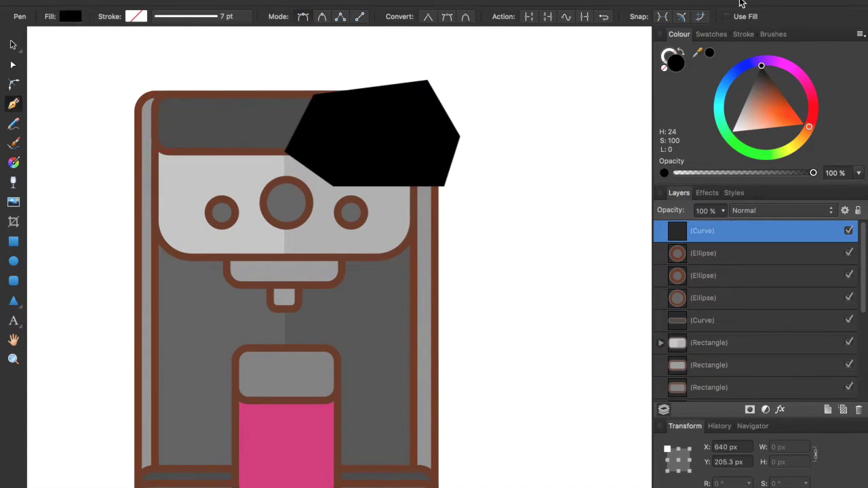
Shade the right halves of the large dial and both small dials with clipped shadows.
{"action": "scroll", "coordinate": [278, 176], "scroll_direction": "up", "scroll_amount": 2}
{"action": "left_click", "coordinate": [248, 144]}
{"action": "left_click", "coordinate": [251, 205]}
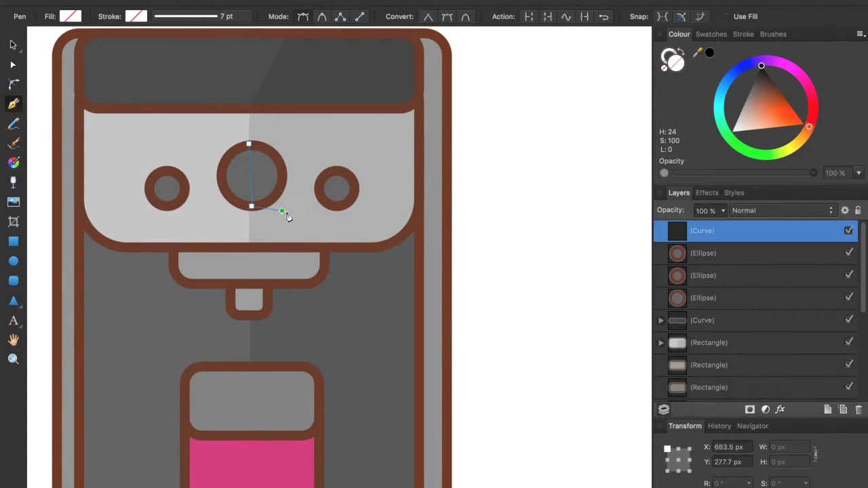
{"action": "left_click_drag", "start_coordinate": [702, 231], "coordinate": [705, 304]}
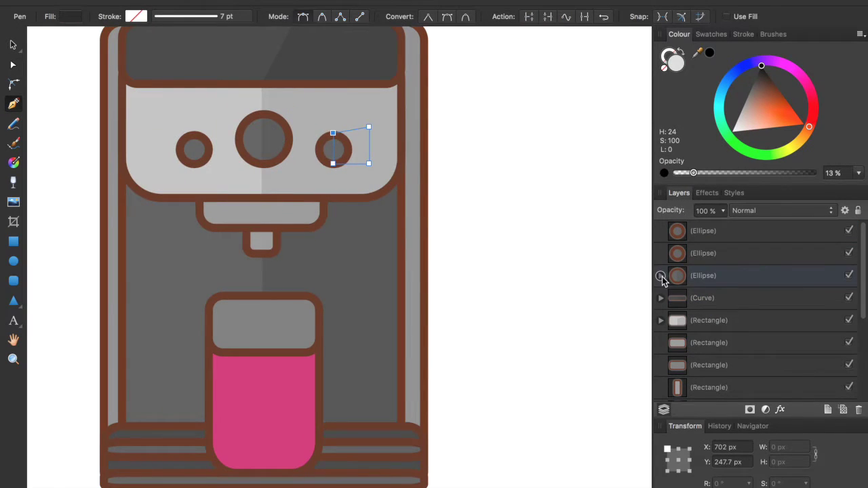
{"action": "left_click", "coordinate": [661, 275]}
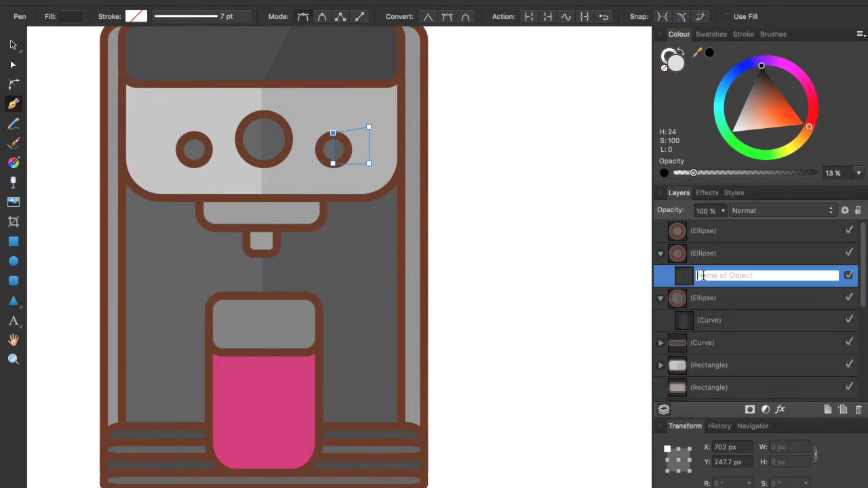
{"action": "left_click_drag", "start_coordinate": [705, 276], "coordinate": [705, 255]}
{"action": "key", "text": "v"}
Add a shadow over the spout housing's right side, clipped into the housing.
{"action": "scroll", "coordinate": [209, 144], "scroll_direction": "up", "scroll_amount": 1}
{"action": "key", "text": "p"}
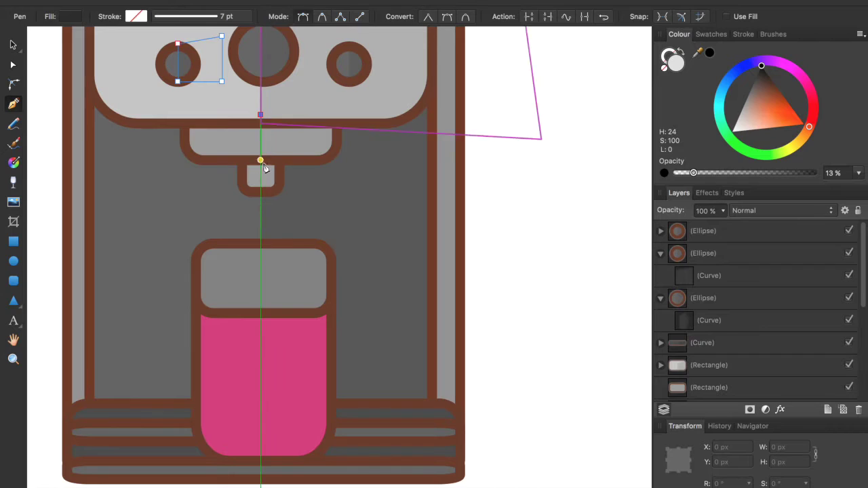
{"action": "key", "text": "a"}
{"action": "left_click", "coordinate": [703, 231]}
{"action": "scroll", "coordinate": [702, 289], "scroll_direction": "down", "scroll_amount": 3}
{"action": "left_click", "coordinate": [702, 290]}
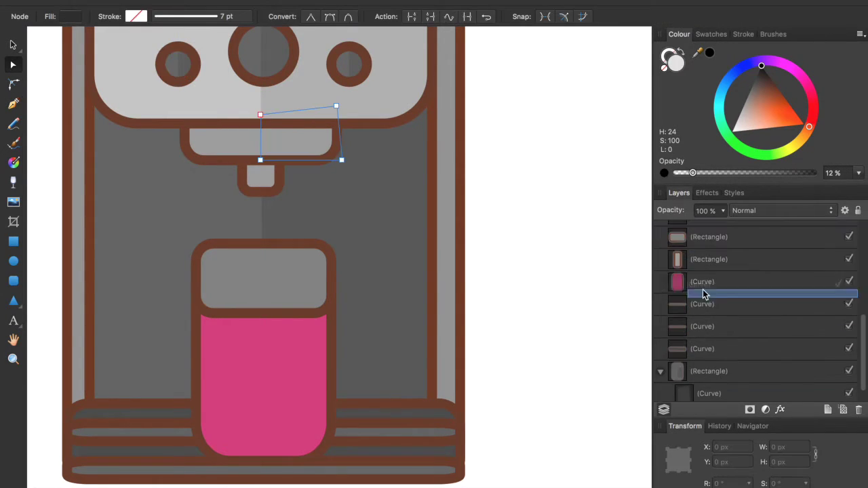
{"action": "left_click", "coordinate": [709, 305]}
{"action": "left_click", "coordinate": [503, 223]}
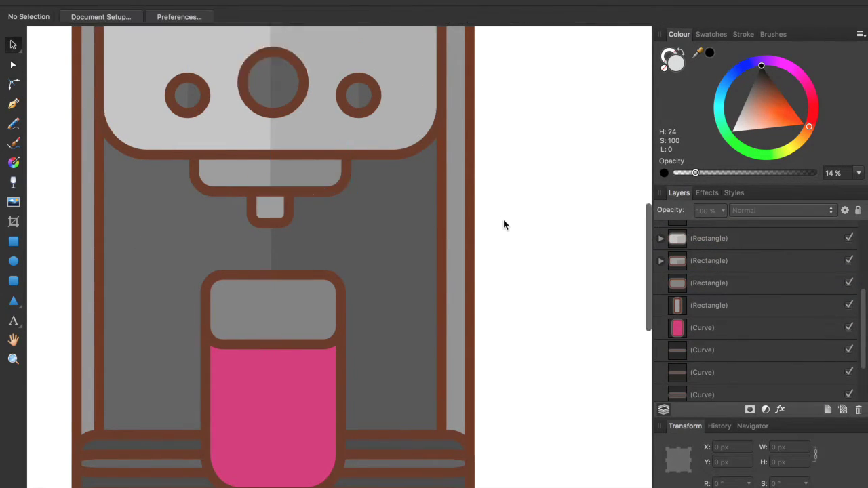
Start a shadow line down the centre of the cup.
{"action": "scroll", "coordinate": [504, 223], "scroll_direction": "left", "scroll_amount": 3}
{"action": "key", "text": "p"}
{"action": "left_click", "coordinate": [326, 242]}
{"action": "left_click", "coordinate": [327, 310]}
Finish a triangular black cup shadow at 17% opacity, clip it into the body and duplicate it.
{"action": "left_click", "coordinate": [429, 320]}
{"action": "left_click", "coordinate": [408, 179]}
{"action": "left_click", "coordinate": [709, 52]}
{"action": "left_click_drag", "start_coordinate": [714, 173], "coordinate": [700, 173]}
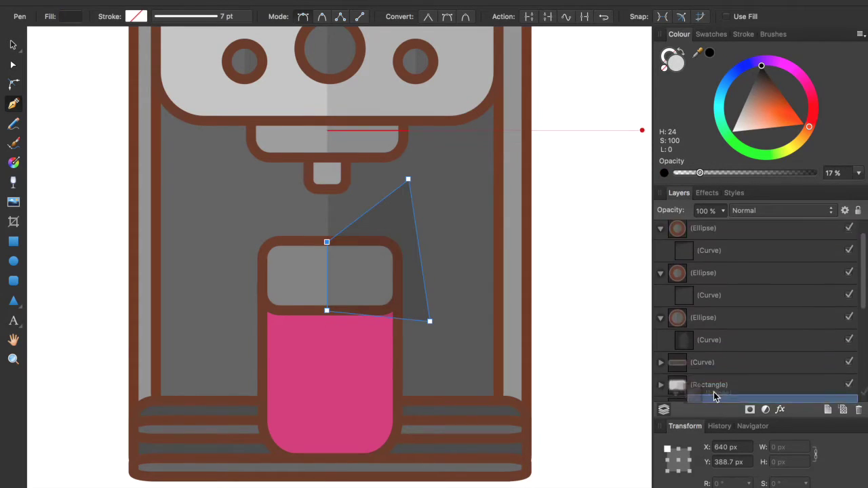
{"action": "scroll", "coordinate": [705, 312], "scroll_direction": "up", "scroll_amount": 2}
{"action": "key", "text": "v"}
{"action": "left_click_drag", "start_coordinate": [708, 228], "coordinate": [681, 240]}
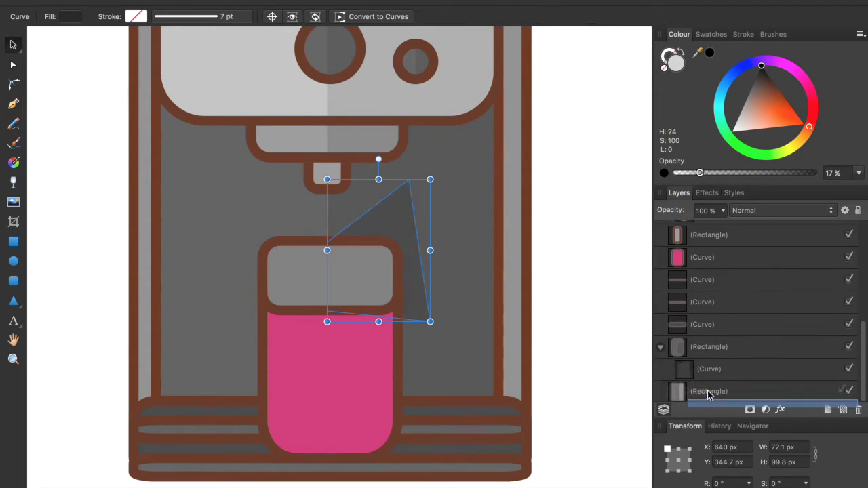
{"action": "key", "text": "ctrl+j"}
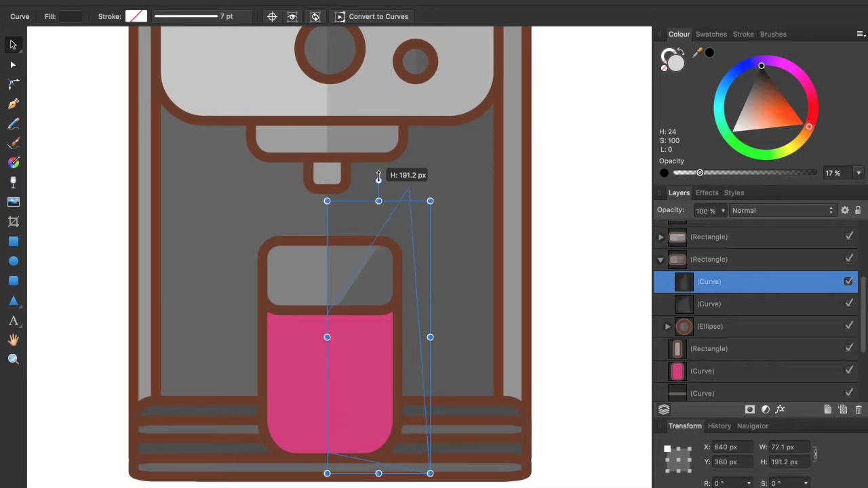
Pen-draw a peach coffee stream below the spout and layer it in front of the cup.
{"action": "key", "text": "ctrl+d"}
{"action": "scroll", "coordinate": [468, 204], "scroll_direction": "up", "scroll_amount": 3}
{"action": "key", "text": "p"}
{"action": "left_click_drag", "start_coordinate": [287, 191], "coordinate": [296, 211]}
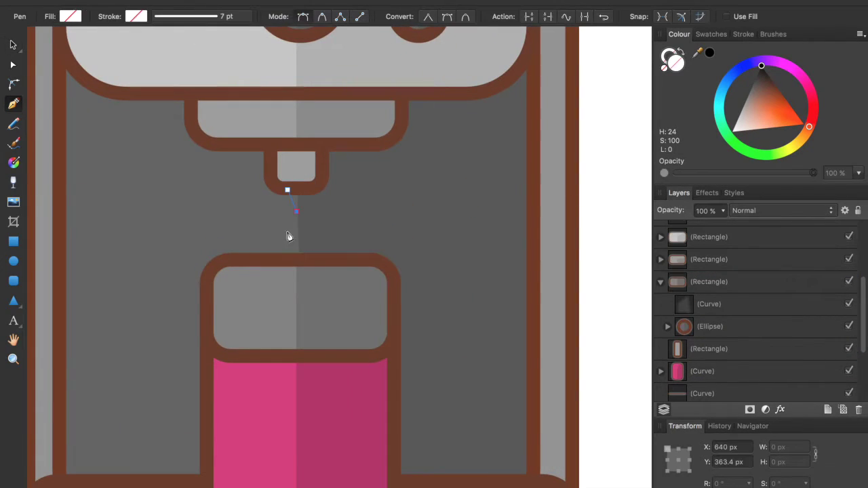
{"action": "left_click", "coordinate": [297, 190]}
{"action": "left_click", "coordinate": [711, 34]}
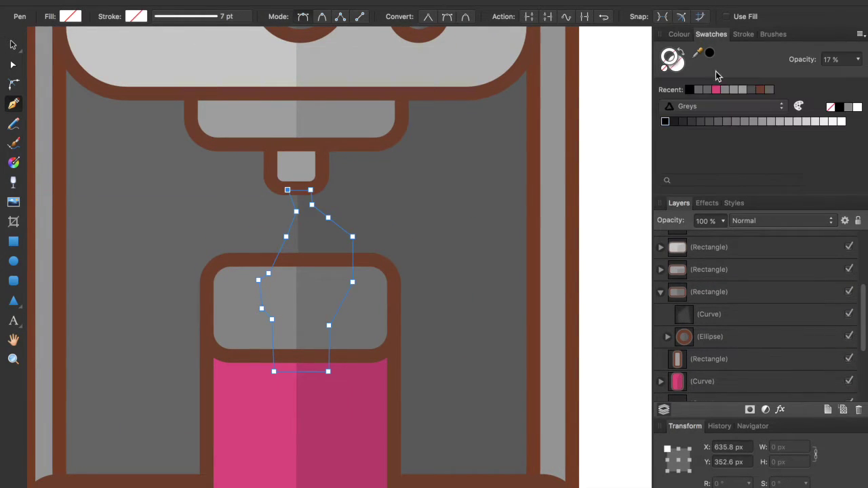
{"action": "key", "text": "v"}
{"action": "left_click_drag", "start_coordinate": [705, 244], "coordinate": [692, 295]}
{"action": "key", "text": "a"}
{"action": "scroll", "coordinate": [358, 275], "scroll_direction": "up", "scroll_amount": 3}
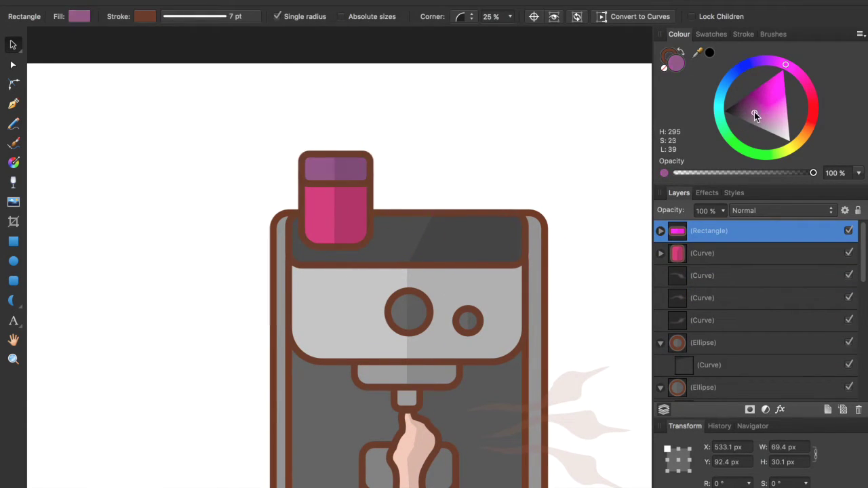
Send the second canister behind the first and shift it up and right.
{"action": "left_click_drag", "start_coordinate": [688, 314], "coordinate": [688, 314]}
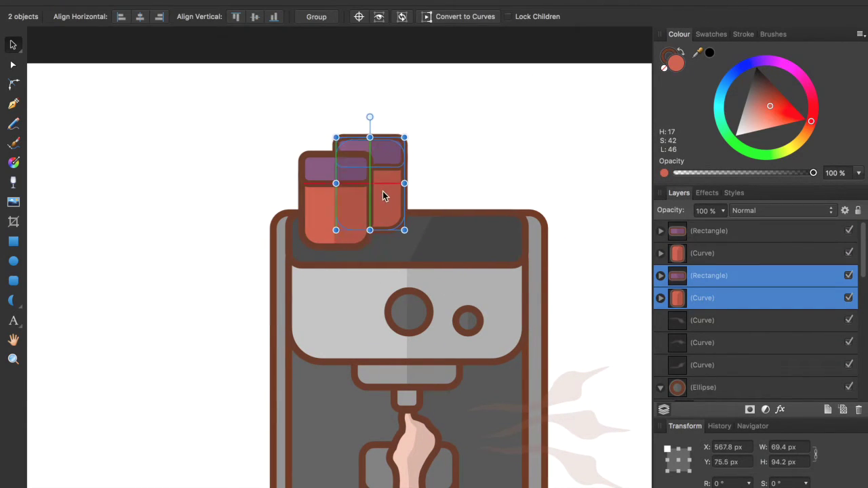
{"action": "left_click_drag", "start_coordinate": [384, 194], "coordinate": [474, 191]}
{"action": "left_click", "coordinate": [505, 196]}
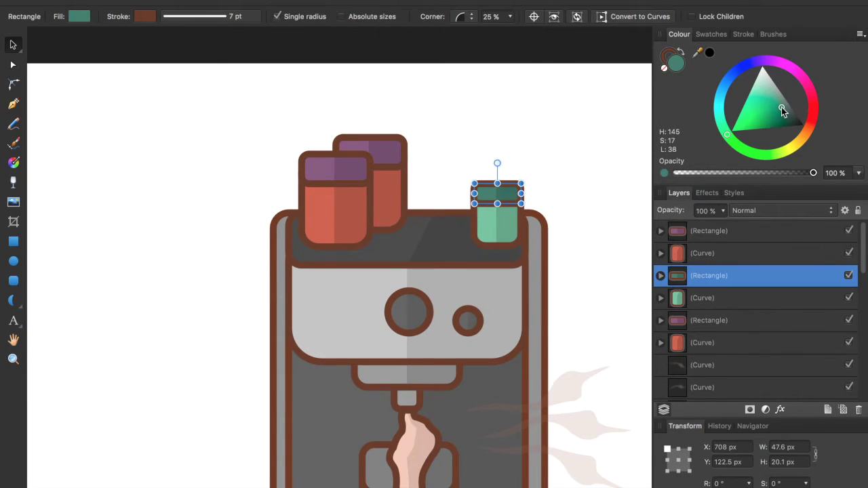
Try a new colour on the canister lid band, undo it, and bring up the colour swatches.
{"action": "left_click", "coordinate": [316, 168]}
{"action": "left_click", "coordinate": [758, 83]}
{"action": "key", "text": "ctrl+z"}
{"action": "key", "text": "ctrl+z"}
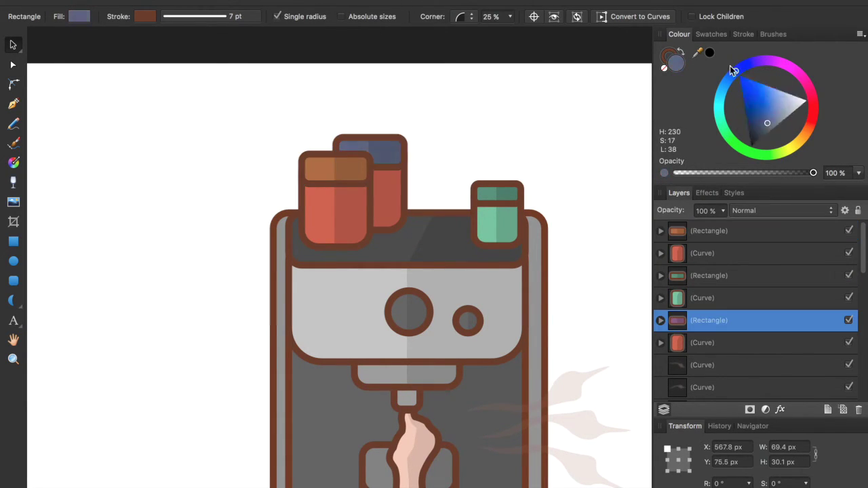
{"action": "left_click", "coordinate": [711, 34]}
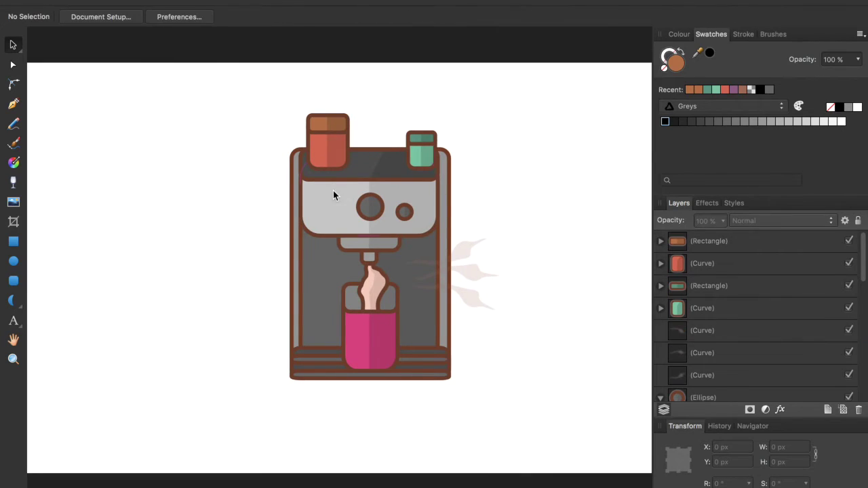
Draw a grey slab under the drip tray and give it a brown outline.
{"action": "left_click", "coordinate": [431, 162]}
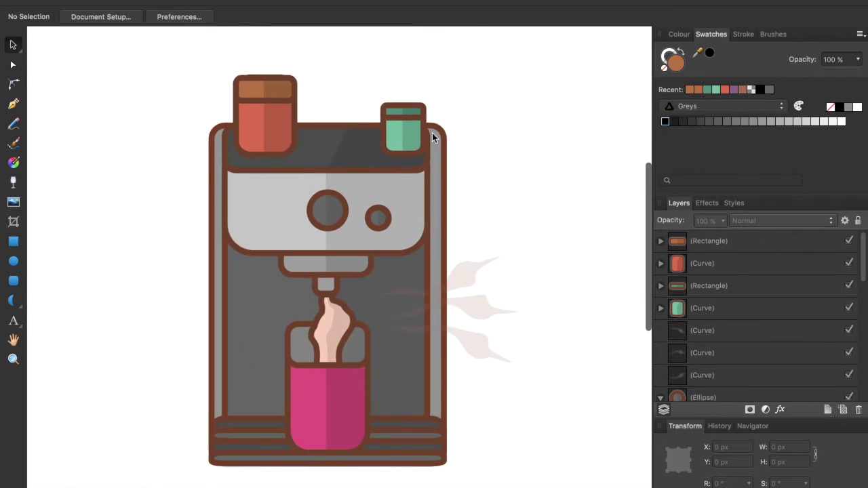
{"action": "left_click", "coordinate": [335, 286]}
{"action": "left_click", "coordinate": [145, 296]}
{"action": "left_click", "coordinate": [255, 365]}
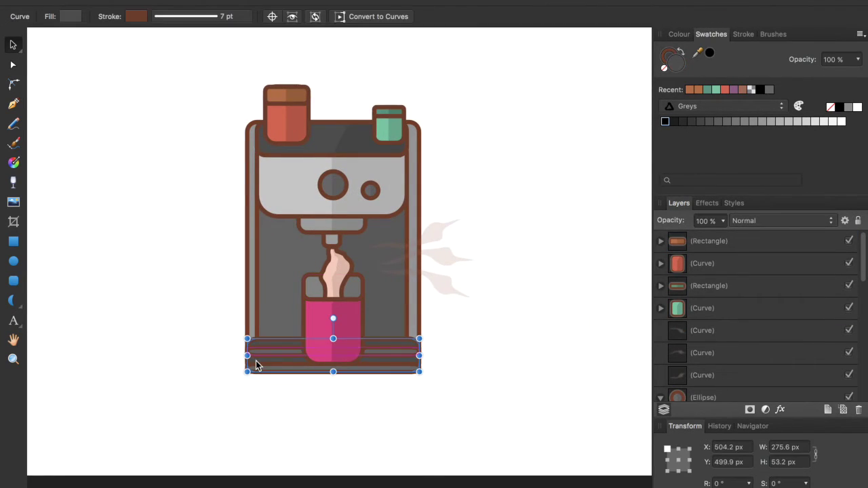
{"action": "scroll", "coordinate": [332, 371], "scroll_direction": "up", "scroll_amount": 3}
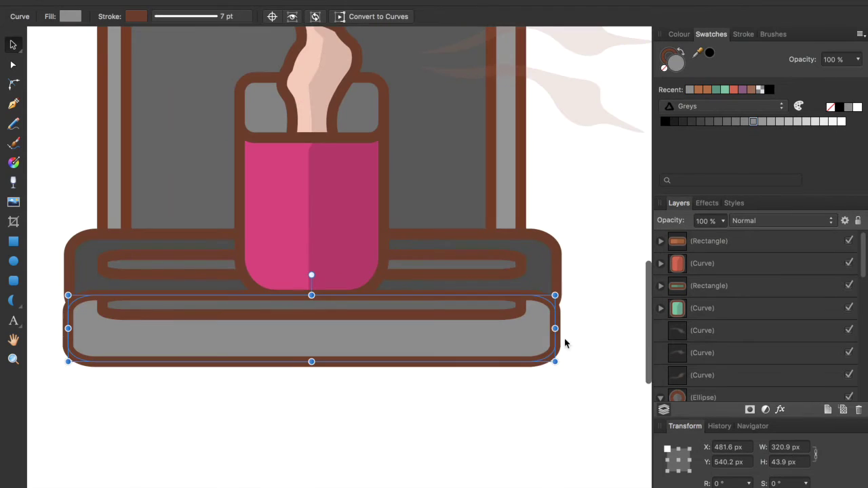
{"action": "key", "text": "m"}
{"action": "left_click_drag", "start_coordinate": [99, 297], "coordinate": [548, 347]}
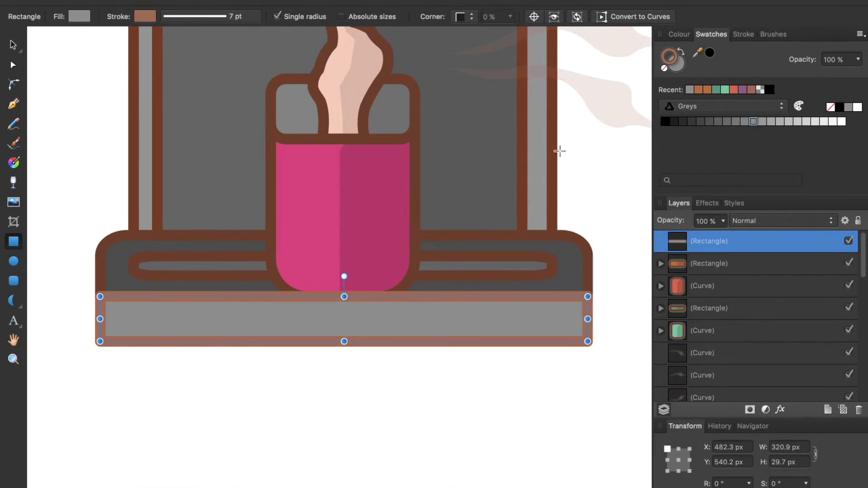
{"action": "left_click", "coordinate": [679, 33]}
{"action": "left_click", "coordinate": [766, 84]}
{"action": "scroll", "coordinate": [192, 301], "scroll_direction": "up", "scroll_amount": 2}
Shorten the band curve above the slab and move it down onto the slab.
{"action": "left_click", "coordinate": [12, 61]}
{"action": "left_click", "coordinate": [13, 44]}
{"action": "left_click", "coordinate": [294, 271]}
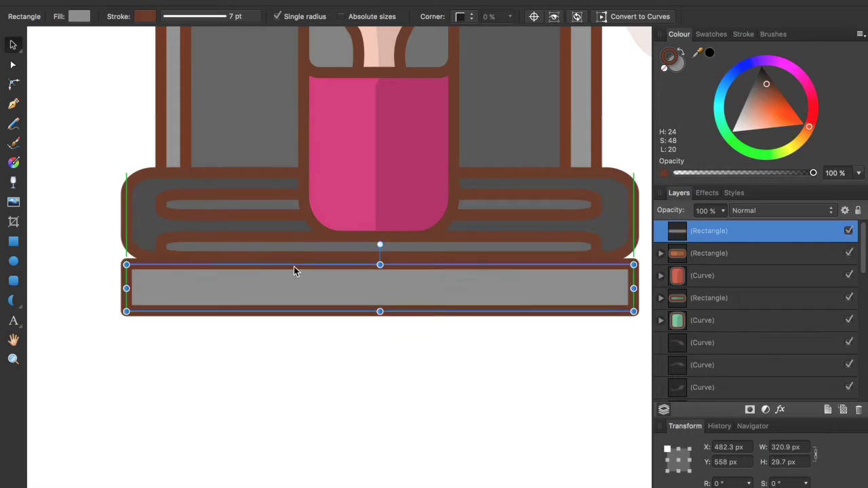
{"action": "left_click", "coordinate": [277, 240]}
{"action": "left_click", "coordinate": [271, 263]}
{"action": "left_click", "coordinate": [278, 230]}
{"action": "left_click_drag", "start_coordinate": [377, 213], "coordinate": [377, 223]}
{"action": "scroll", "coordinate": [250, 192], "scroll_direction": "up", "scroll_amount": 2}
{"action": "left_click_drag", "start_coordinate": [250, 191], "coordinate": [248, 230]}
{"action": "scroll", "coordinate": [248, 230], "scroll_direction": "down", "scroll_amount": 3}
Pen-draw a shadow shape at 15% opacity and send it behind the base slab.
{"action": "left_click", "coordinate": [242, 305]}
{"action": "scroll", "coordinate": [248, 333], "scroll_direction": "down", "scroll_amount": 3}
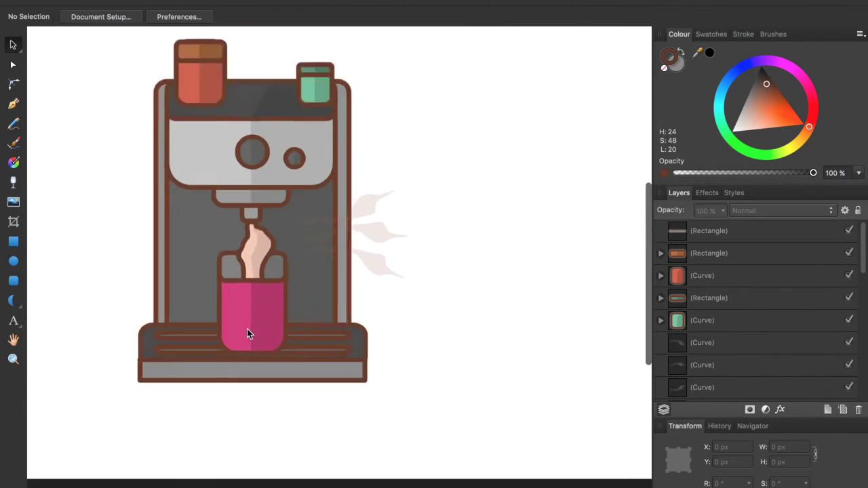
{"action": "scroll", "coordinate": [470, 258], "scroll_direction": "up", "scroll_amount": 3}
{"action": "key", "text": "p"}
{"action": "left_click", "coordinate": [255, 283]}
{"action": "left_click", "coordinate": [498, 244]}
{"action": "left_click", "coordinate": [506, 347]}
{"action": "key", "text": "1"}
{"action": "key", "text": "5"}
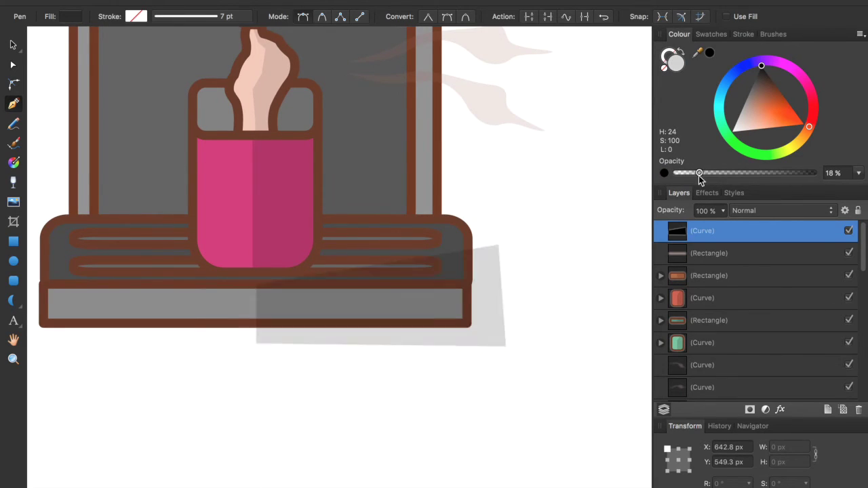
{"action": "key", "text": "ctrl+shift+bracketleft"}
{"action": "key", "text": "ctrl+d"}
Draw a rectangle covering the whole artboard.
{"action": "scroll", "coordinate": [505, 218], "scroll_direction": "up", "scroll_amount": 5}
{"action": "scroll", "coordinate": [505, 218], "scroll_direction": "down", "scroll_amount": 4}
{"action": "scroll", "coordinate": [505, 218], "scroll_direction": "down", "scroll_amount": 3}
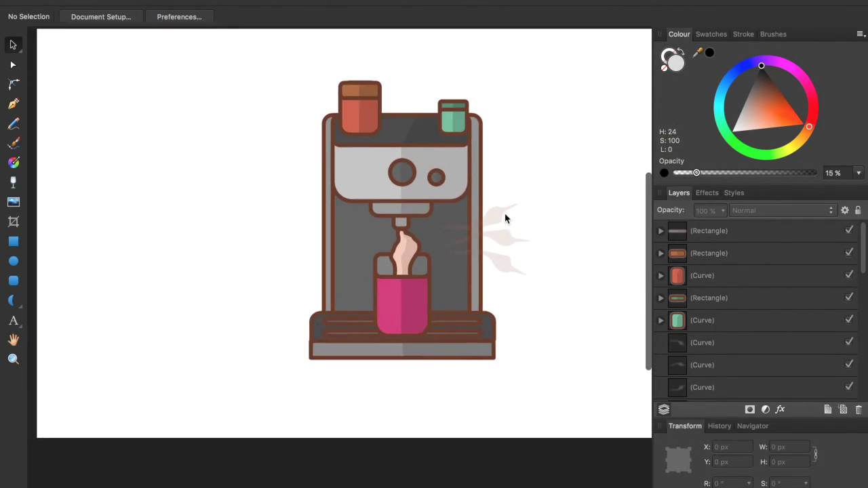
{"action": "key", "text": "m"}
{"action": "left_click_drag", "start_coordinate": [70, 66], "coordinate": [605, 397]}
Make the artboard rectangle a light peach at 100% opacity behind everything.
{"action": "left_click", "coordinate": [773, 104]}
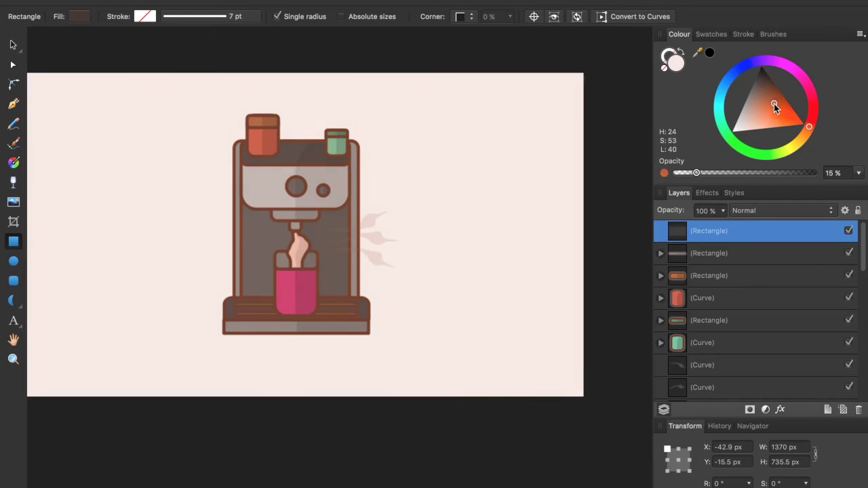
{"action": "key", "text": "0"}
{"action": "left_click", "coordinate": [756, 116]}
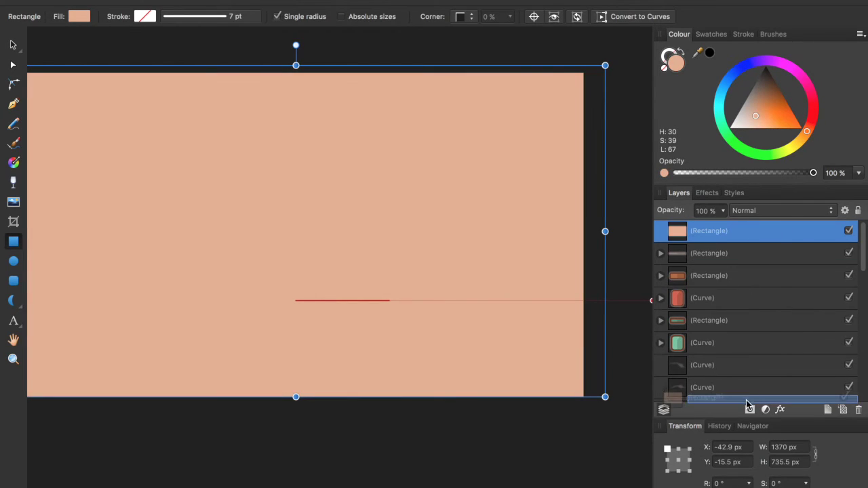
{"action": "left_click_drag", "start_coordinate": [748, 405], "coordinate": [748, 400]}
Make the grey base slab slightly taller and select one of the steam wisps.
{"action": "key", "text": "v"}
{"action": "scroll", "coordinate": [285, 293], "scroll_direction": "up", "scroll_amount": 5}
{"action": "scroll", "coordinate": [98, 352], "scroll_direction": "up", "scroll_amount": 3}
{"action": "left_click", "coordinate": [98, 353]}
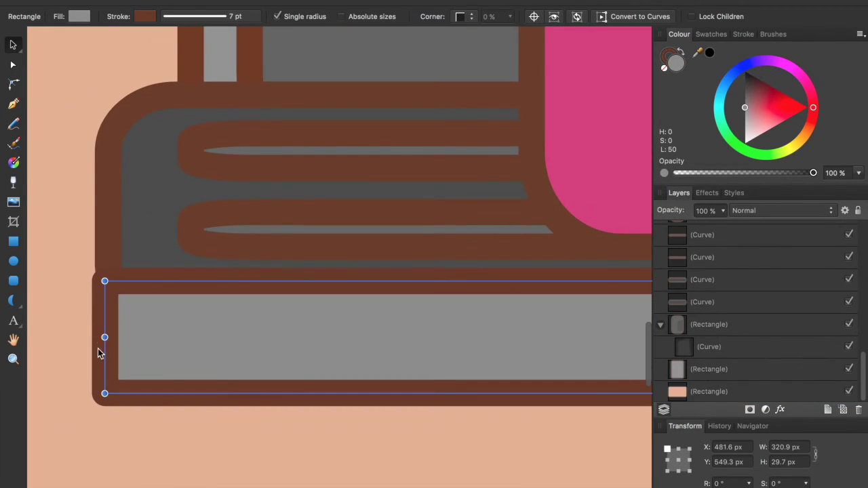
{"action": "scroll", "coordinate": [109, 338], "scroll_direction": "right", "scroll_amount": 10}
{"action": "scroll", "coordinate": [445, 333], "scroll_direction": "up", "scroll_amount": 5}
{"action": "mouse_move", "coordinate": [328, 301]}
{"action": "left_mouse_down"}
{"action": "mouse_move", "coordinate": [329, 313]}
{"action": "mouse_move", "coordinate": [373, 303]}
{"action": "left_mouse_up"}
{"action": "scroll", "coordinate": [330, 314], "scroll_direction": "down", "scroll_amount": 5}
{"action": "scroll", "coordinate": [329, 315], "scroll_direction": "up", "scroll_amount": 5}
{"action": "scroll", "coordinate": [330, 316], "scroll_direction": "down", "scroll_amount": 5}
{"action": "left_click", "coordinate": [412, 292]}
{"action": "scroll", "coordinate": [412, 292], "scroll_direction": "up", "scroll_amount": 5}
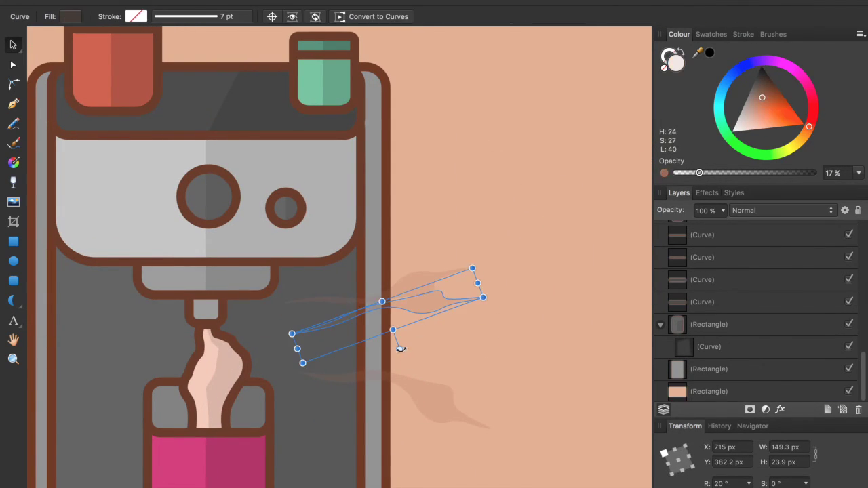
Undo stray node moves and select the steam wisp's tip node with the Node tool.
{"action": "key", "text": "ctrl+z"}
{"action": "key", "text": "a"}
{"action": "scroll", "coordinate": [445, 376], "scroll_direction": "up", "scroll_amount": 3}
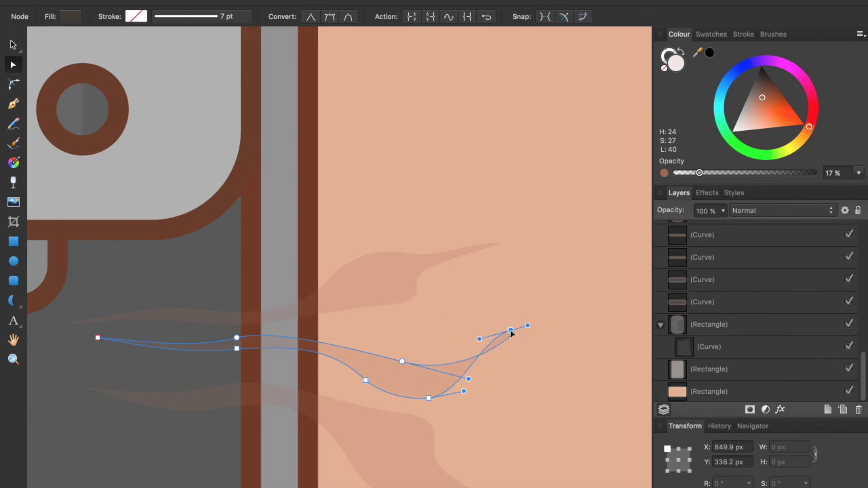
{"action": "key", "text": "ctrl+z"}
{"action": "scroll", "coordinate": [512, 358], "scroll_direction": "down", "scroll_amount": 3}
{"action": "scroll", "coordinate": [382, 314], "scroll_direction": "up", "scroll_amount": 3}
{"action": "left_click_drag", "start_coordinate": [372, 295], "coordinate": [426, 355]}
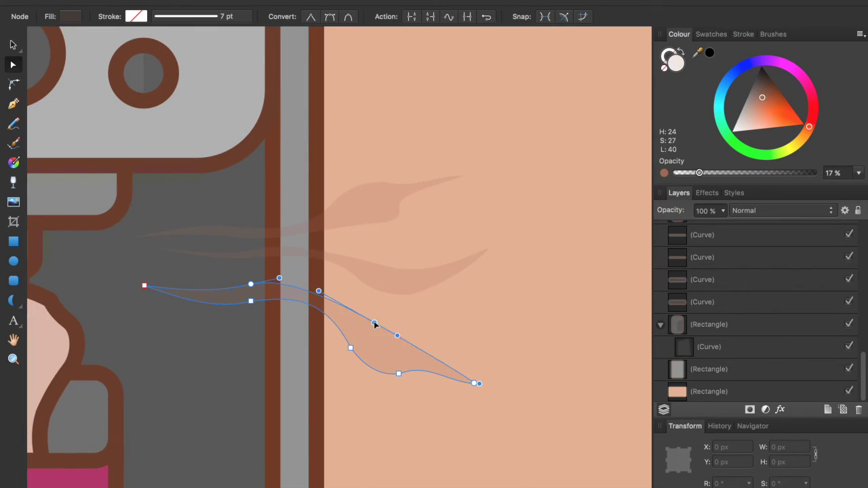